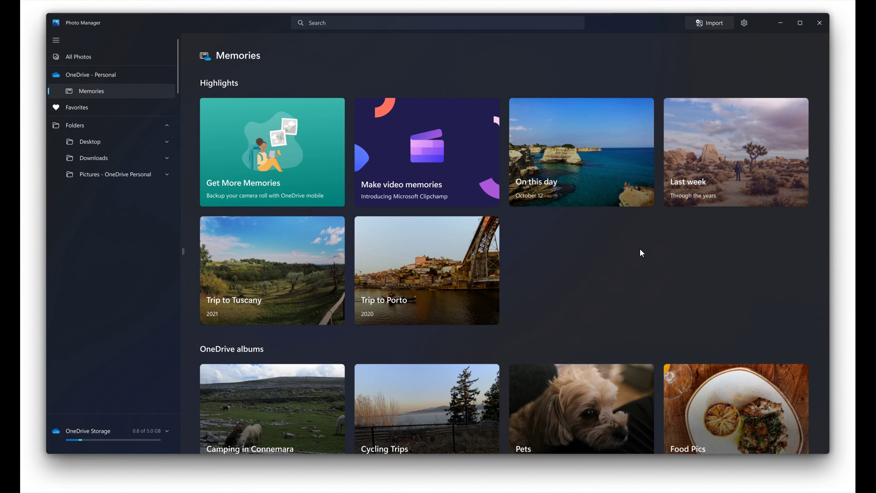
# Step: Leave the full-screen screenshot view and minimize the Photos viewer to the desktop
pyautogui.press('Escape')
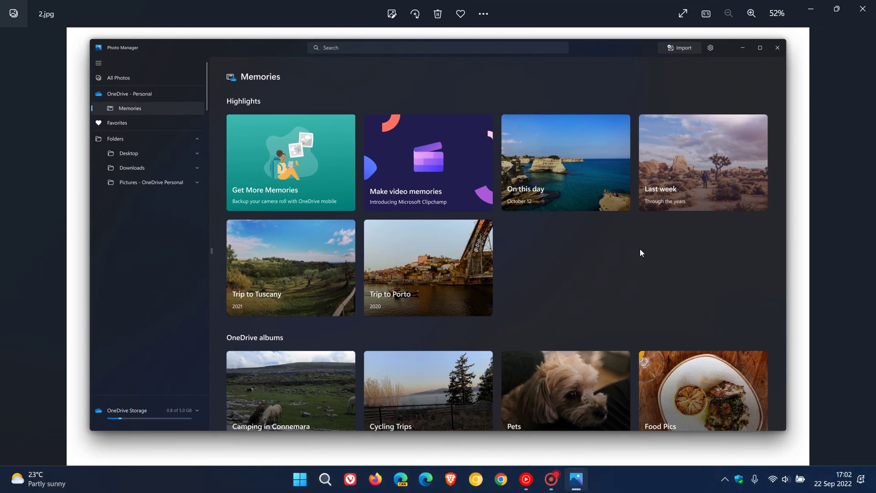
pyautogui.click(810, 14)
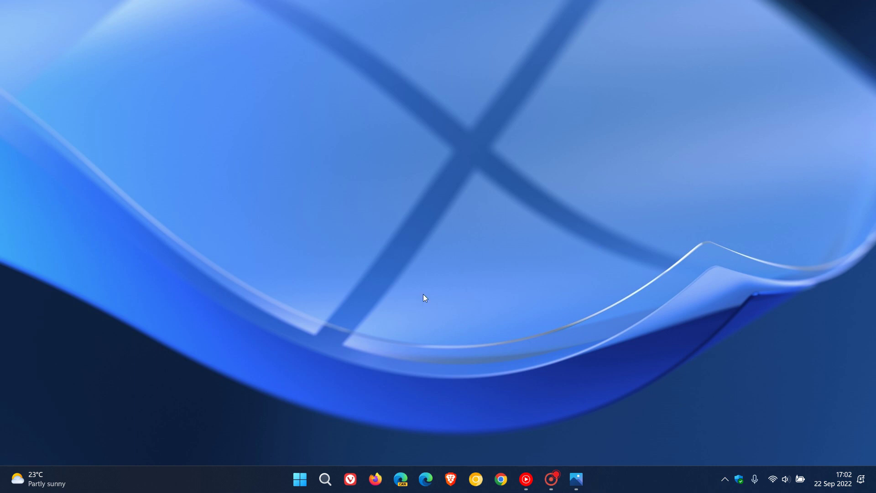
# Step: Show the Start menu's All apps list of installed programs
pyautogui.click(300, 479)
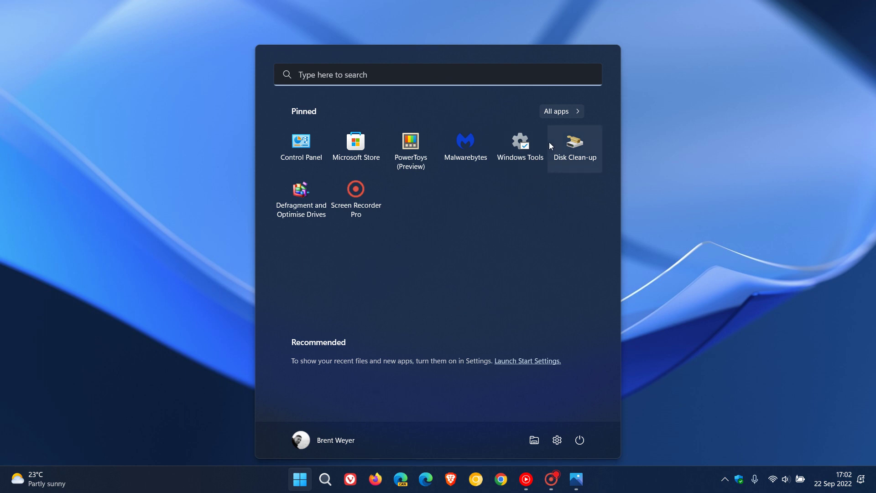
pyautogui.click(559, 113)
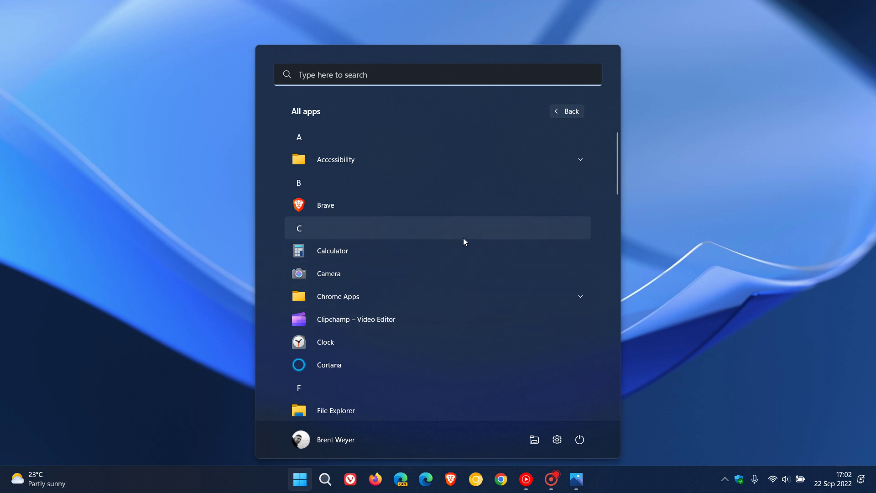
pyautogui.scroll(-2, 464, 237)
pyautogui.scroll(-3, 464, 237)
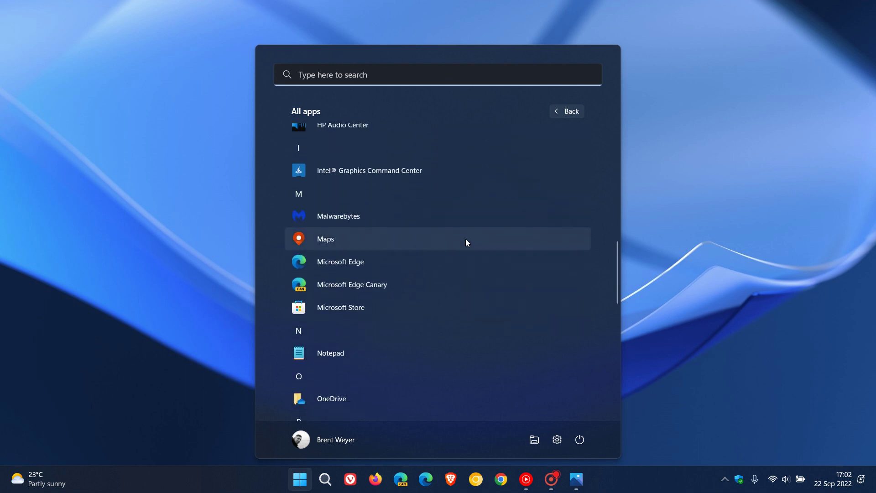
pyautogui.scroll(-2, 466, 239)
pyautogui.scroll(-1, 465, 239)
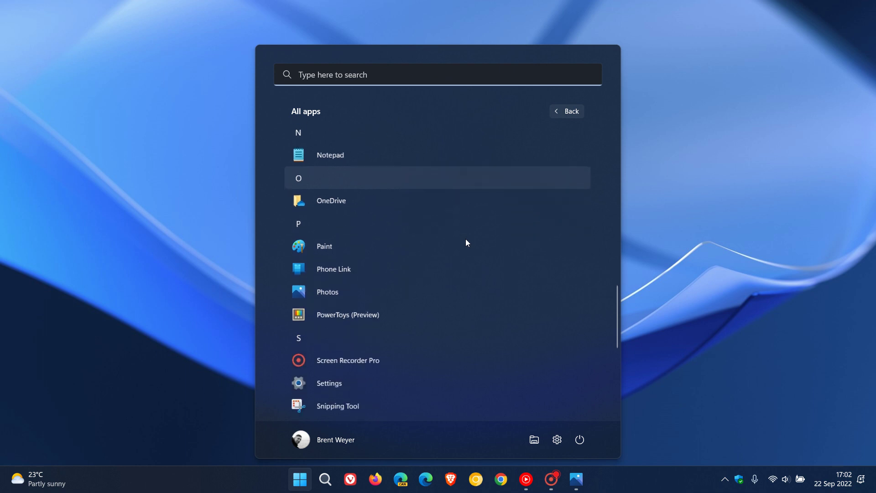
pyautogui.scroll(-2, 466, 242)
pyautogui.scroll(-1, 465, 241)
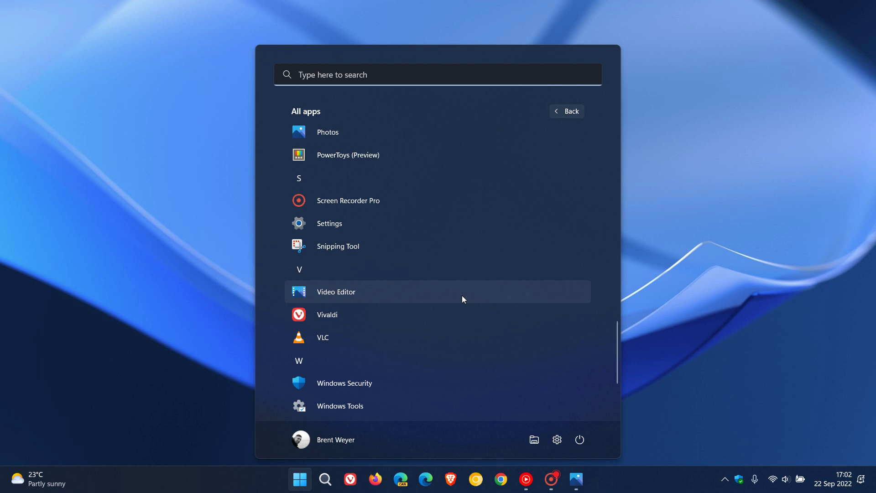
pyautogui.scroll(3, 462, 296)
pyautogui.scroll(3, 462, 296)
pyautogui.scroll(2, 462, 296)
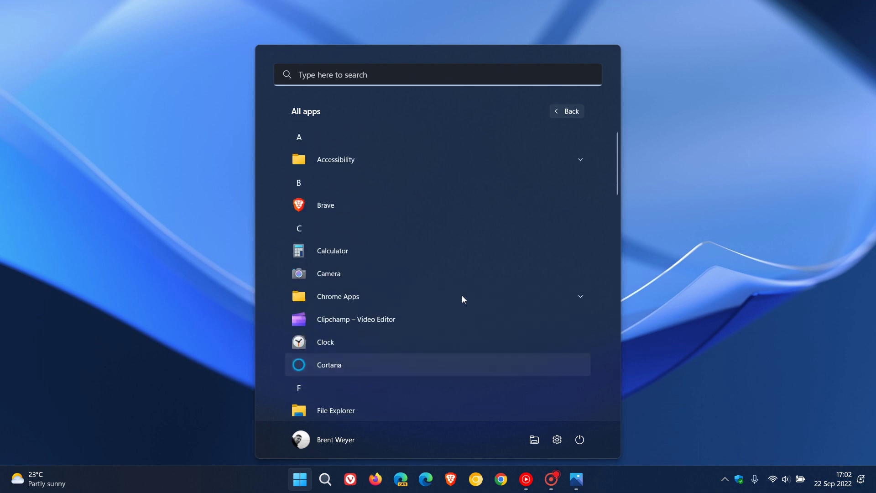
# Step: View Clipchamp – Video Editor's Uninstall option, then dismiss the menu and Start menu
pyautogui.rightClick(461, 320)
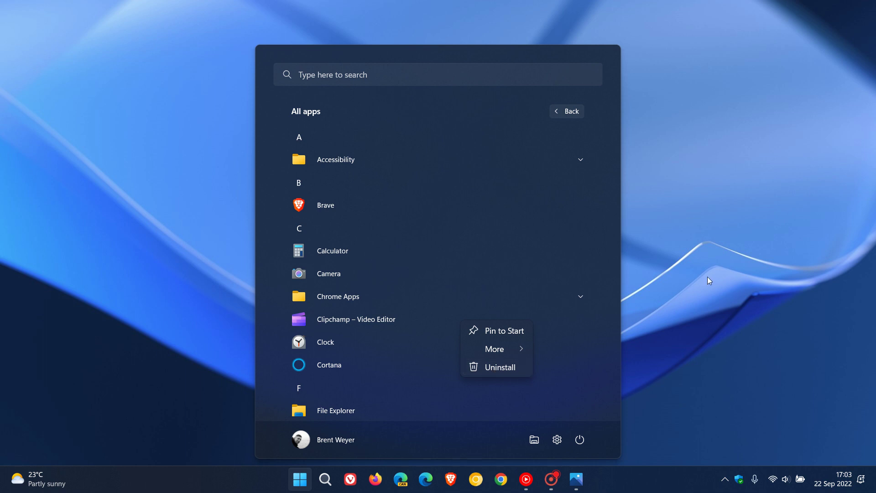
pyautogui.press('Escape')
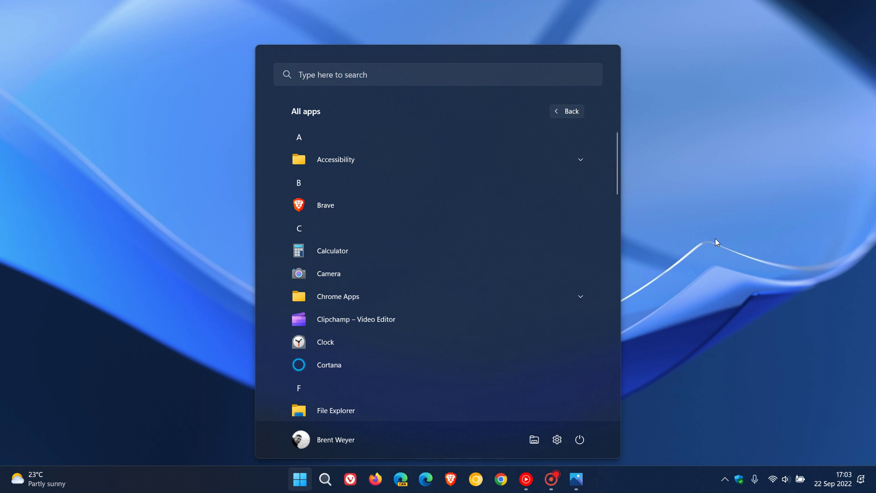
pyautogui.press('Escape')
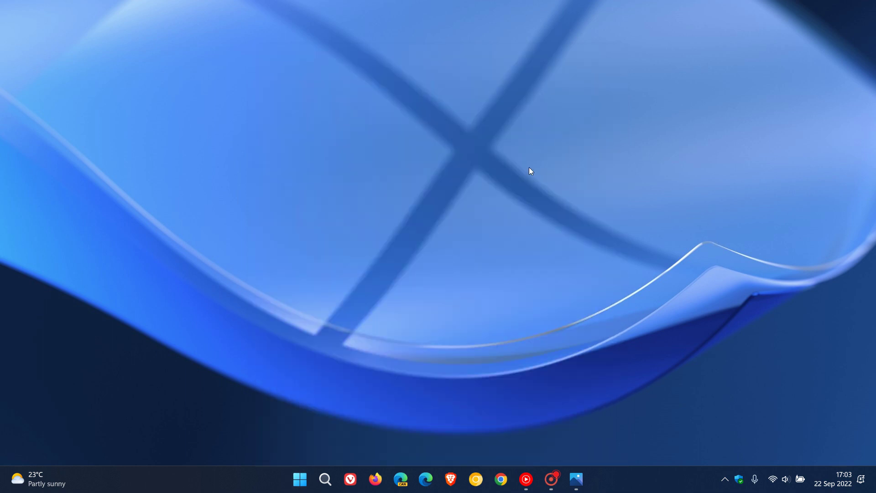